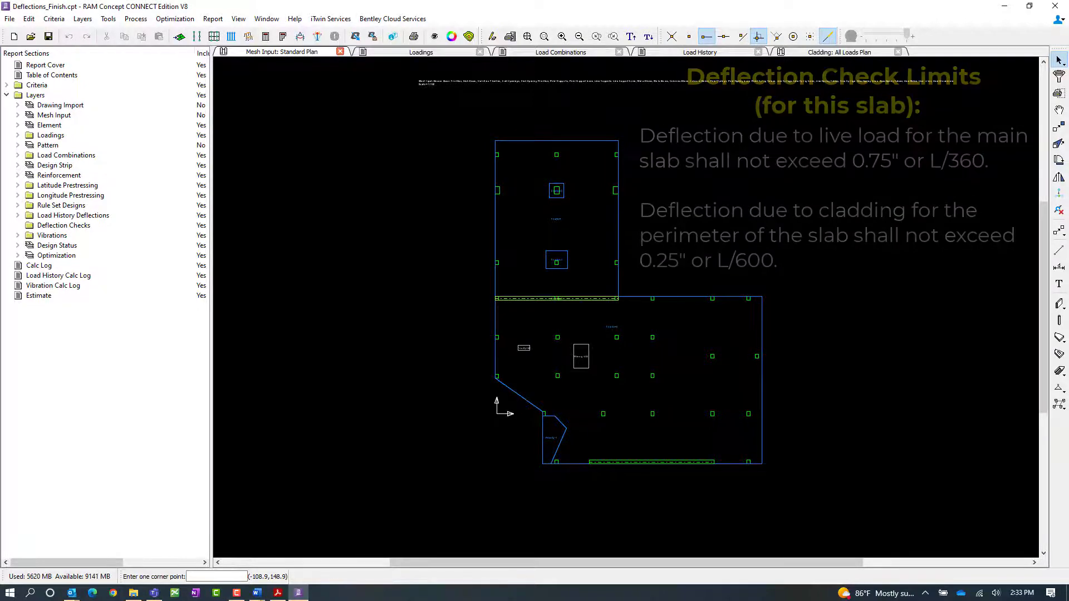
Step: Open the deflection check criteria and start a new deflection check named "Occupancy Instantaneous Live Load"
left_click(54, 20)
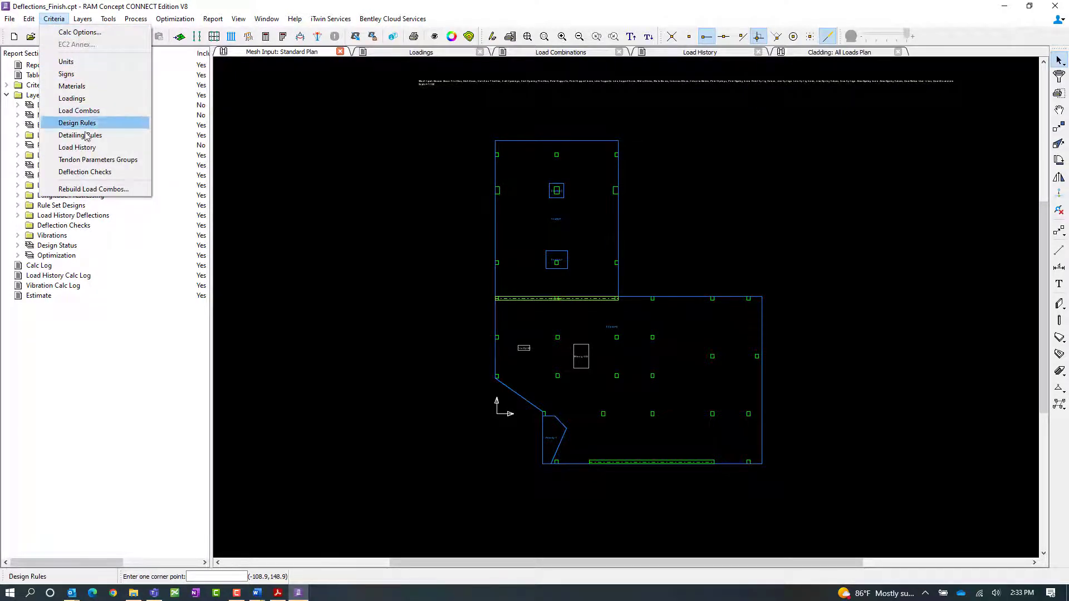
left_click(86, 173)
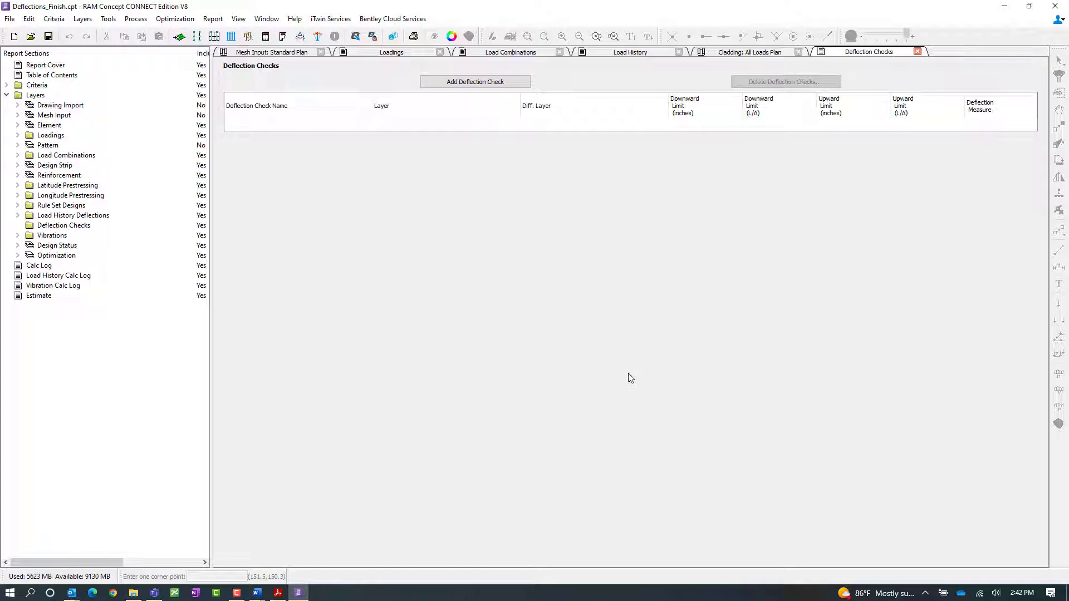
left_click(475, 83)
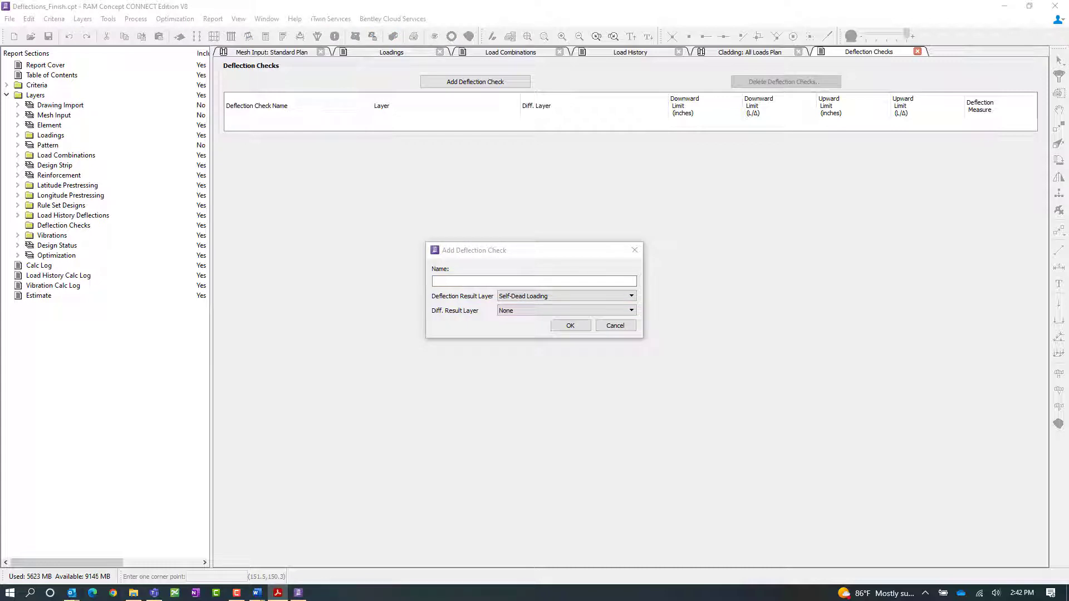
left_click(437, 281)
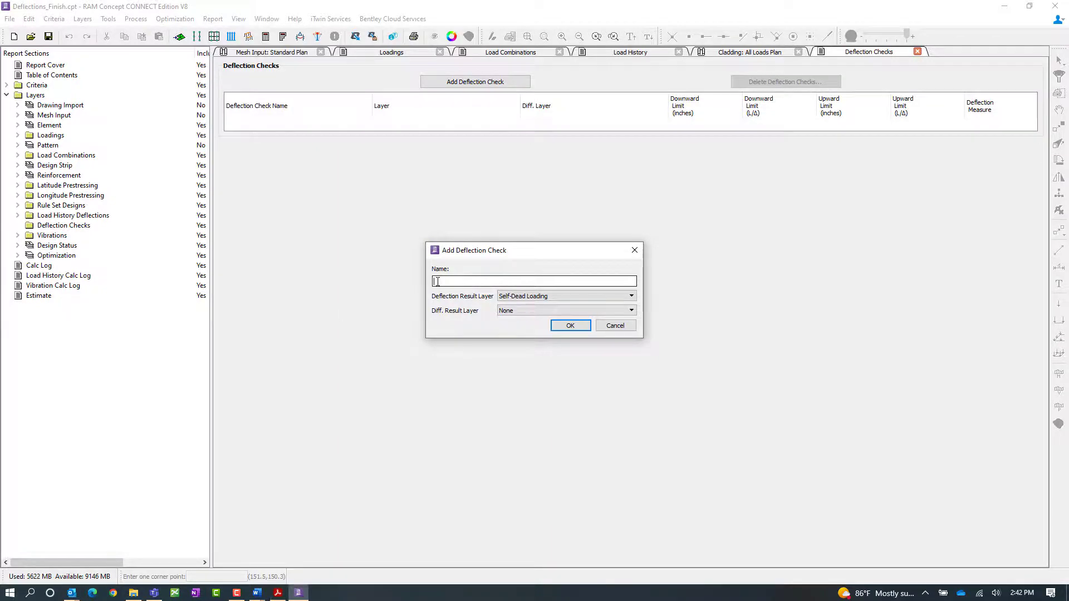
type("Occupanc")
type("y Instant")
type("aneous Liv")
type("e Lia")
type("oad")
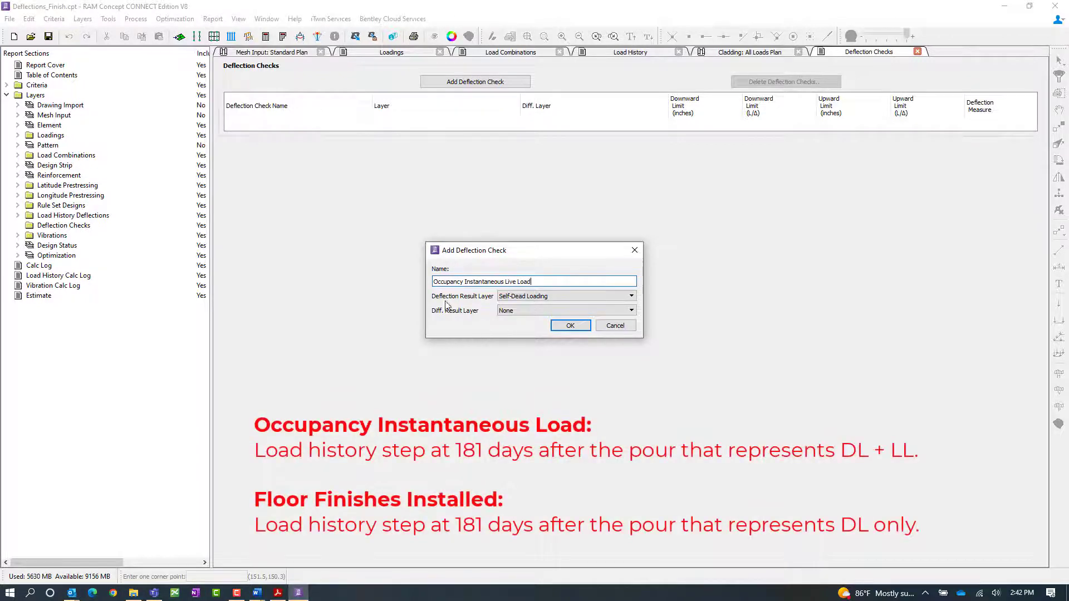
Step: Create the check with Occupancy Instantaneous Load as the deflection result layer and Floor Finishes Installed as the differential result layer
left_click(507, 298)
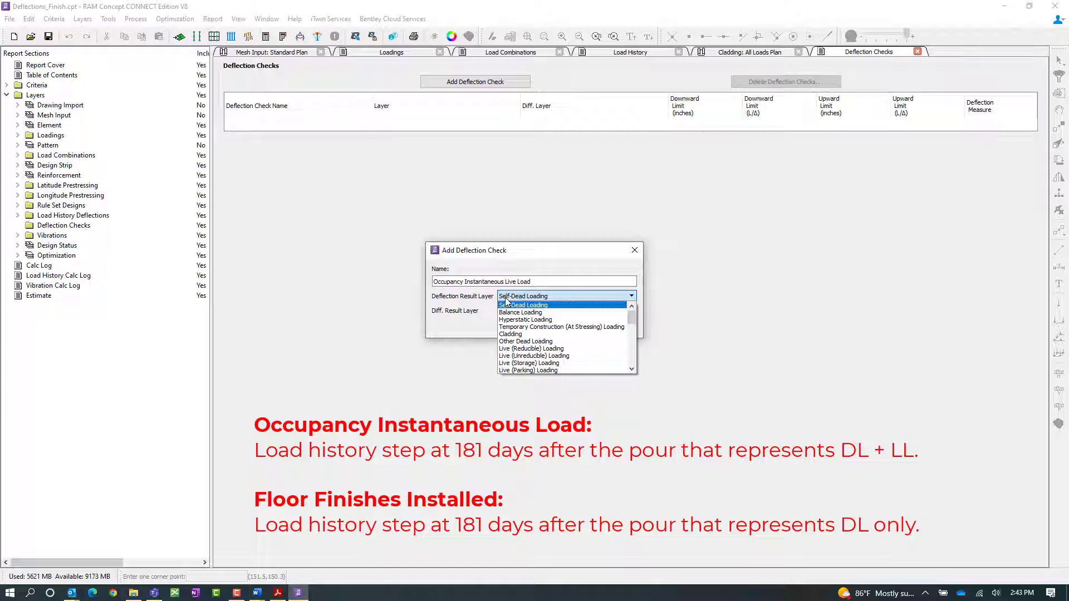
scroll(534, 362, "down", 7)
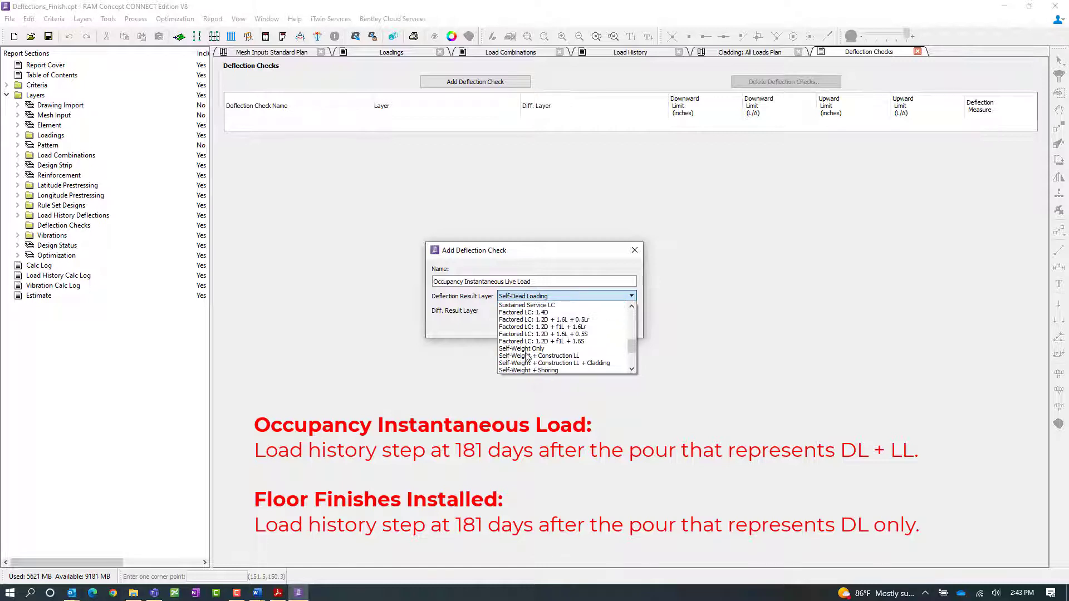
left_click(536, 357)
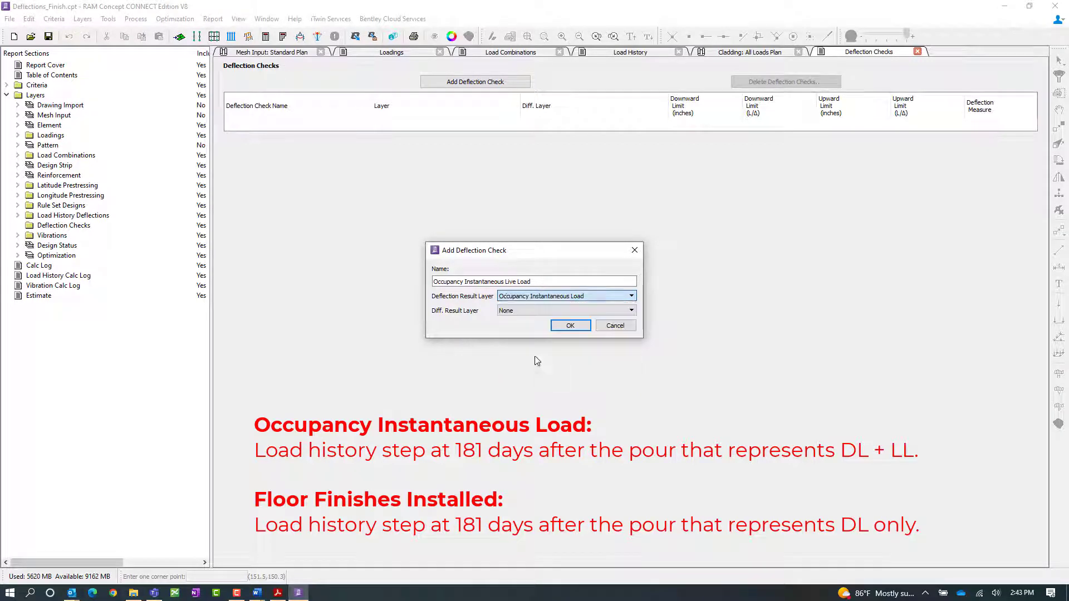
left_click(510, 312)
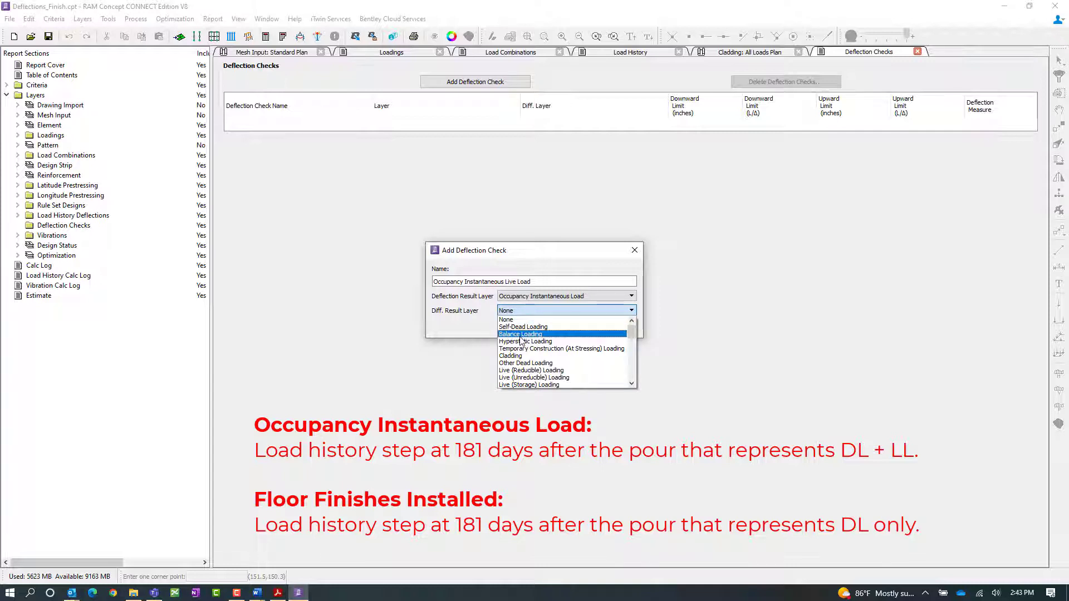
scroll(535, 356, "down", 5)
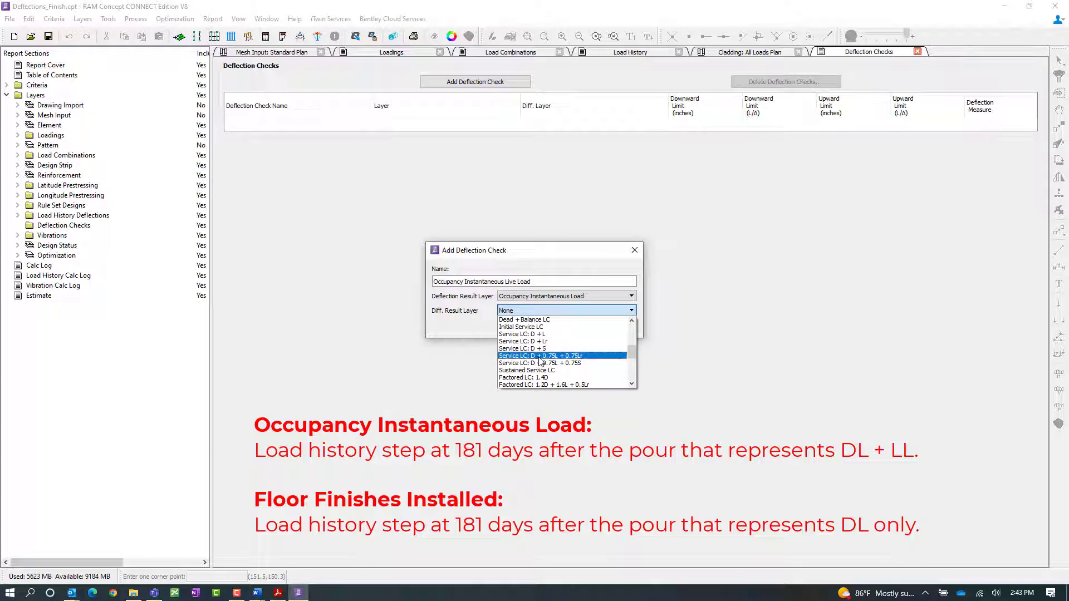
scroll(538, 361, "down", 2)
scroll(540, 362, "down", 2)
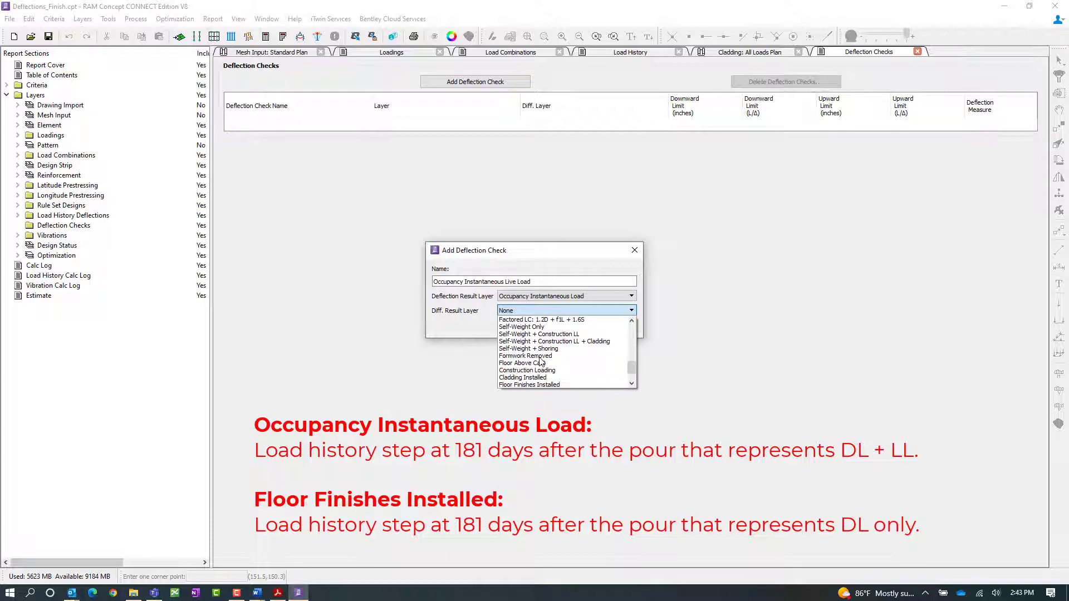
left_click(542, 385)
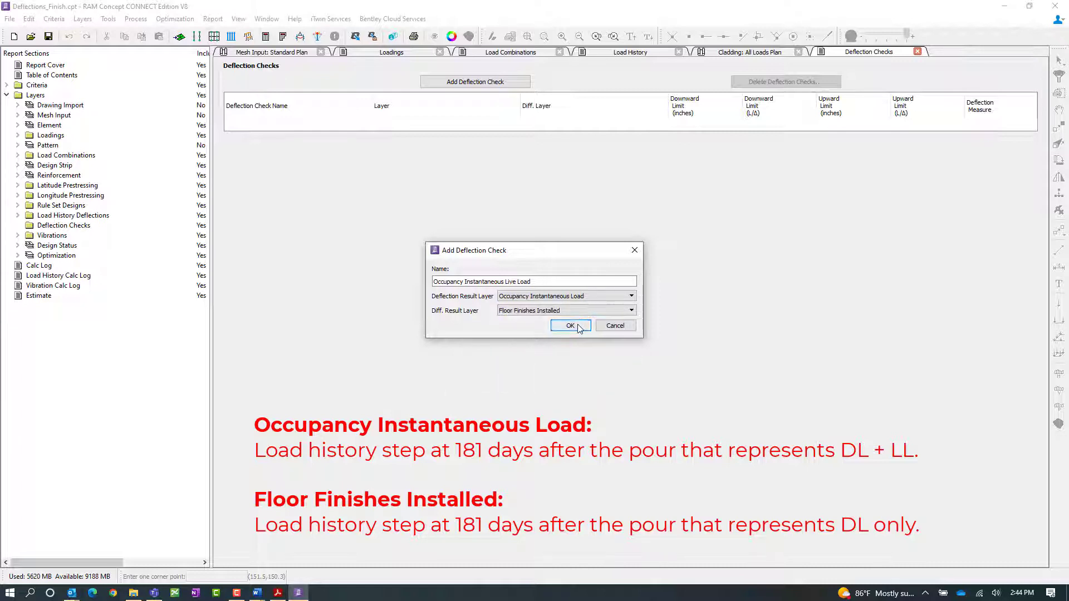
left_click(576, 329)
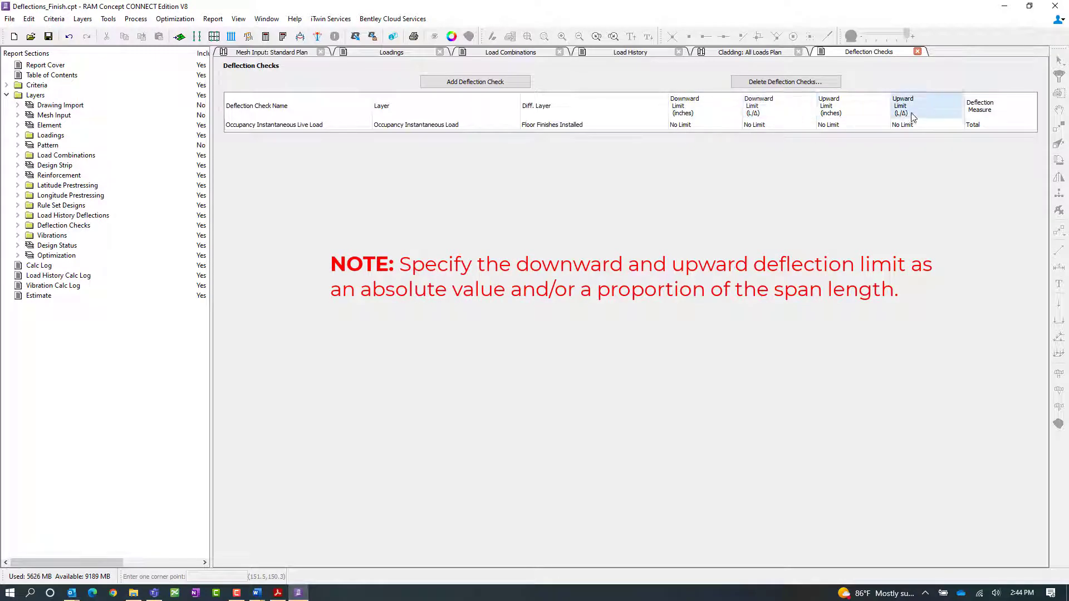
Step: Set the Occupancy Instantaneous Live Load check's downward limits to 0.75 inches and an L/Δ of 360
left_click(713, 127)
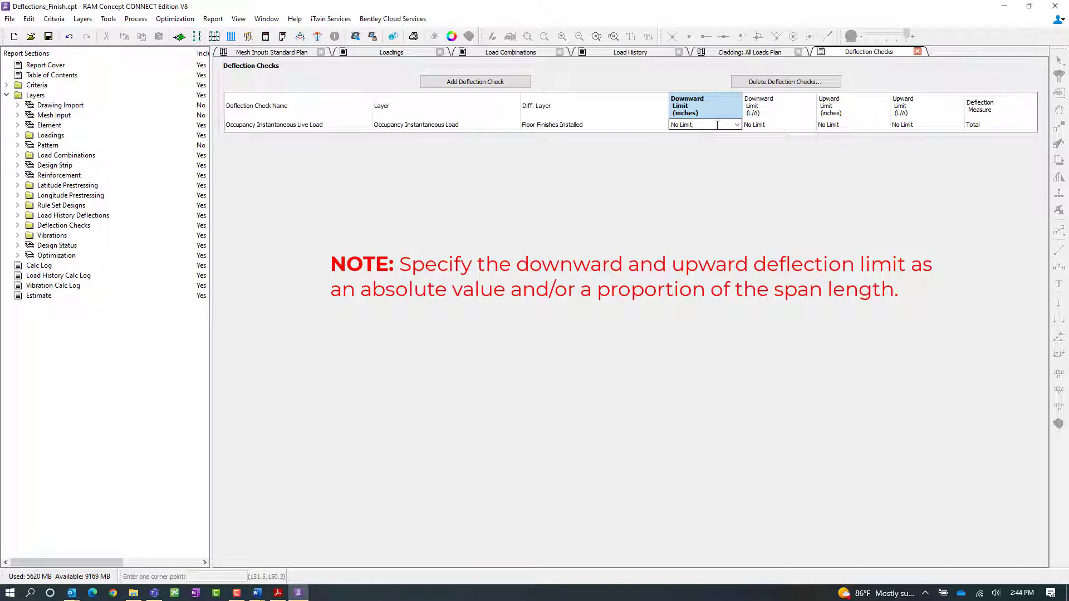
left_click_drag(719, 123, 656, 119)
type("0.75")
key("Tab")
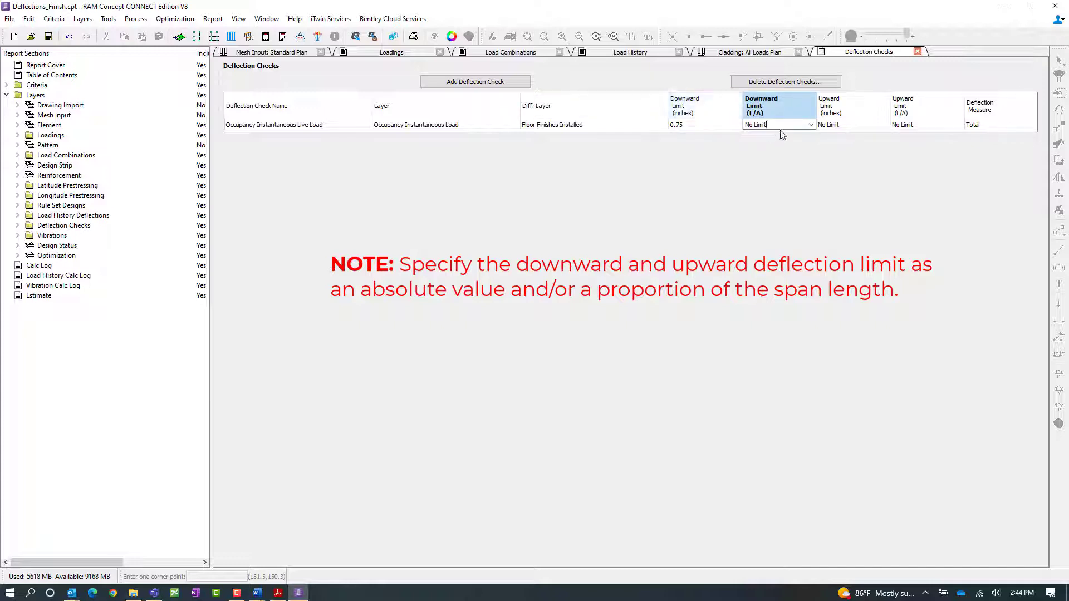
left_click_drag(777, 125, 731, 129)
type("360")
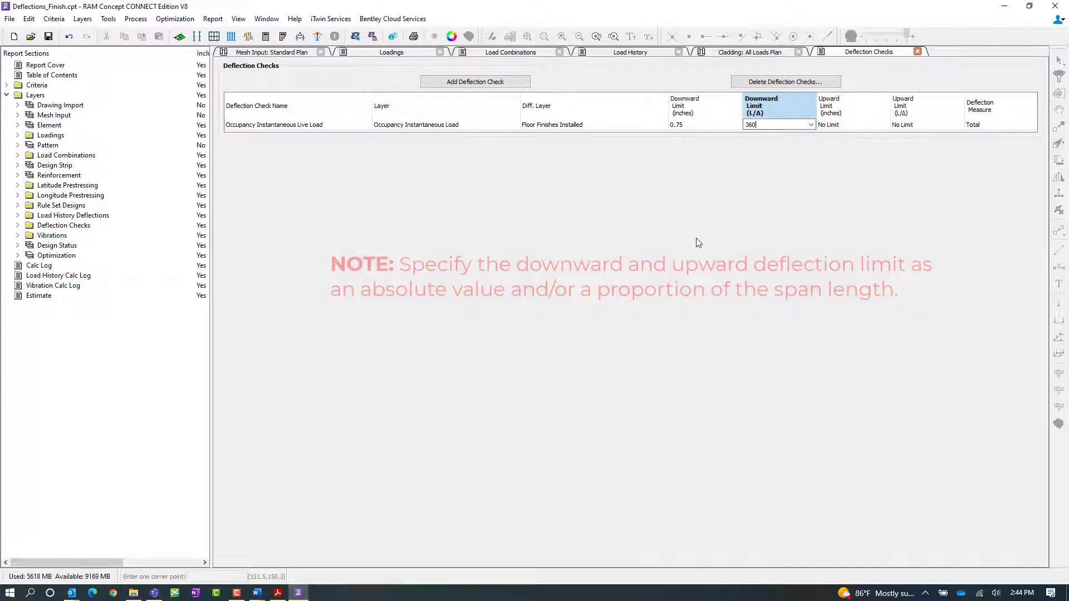
key("Return")
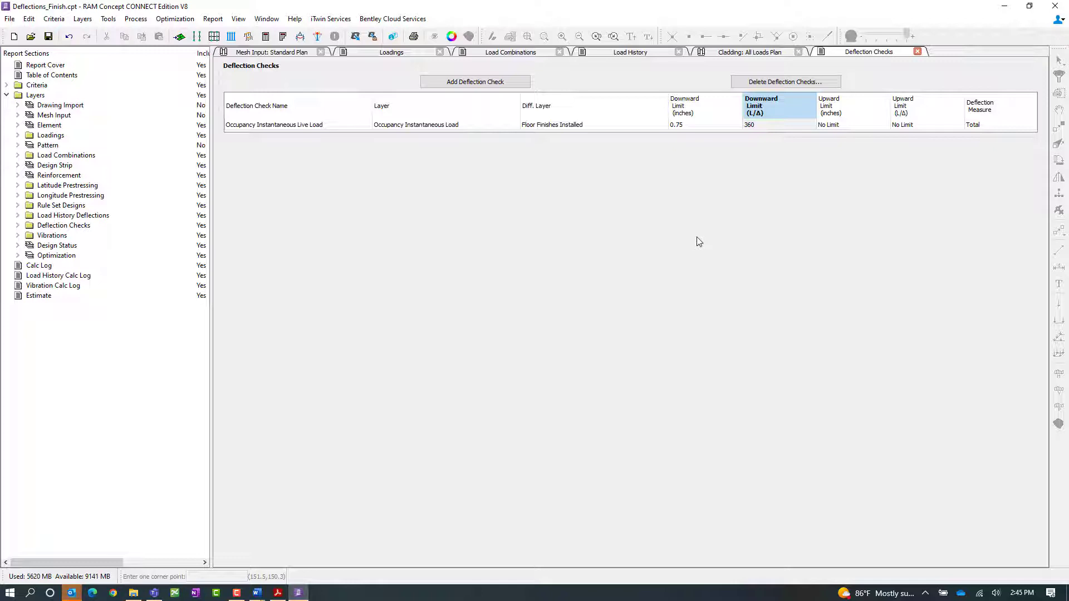
Step: Start another deflection check named "Final Instantaneous Live Load" with Final Instantaneous Load as its deflection result layer
left_click(445, 83)
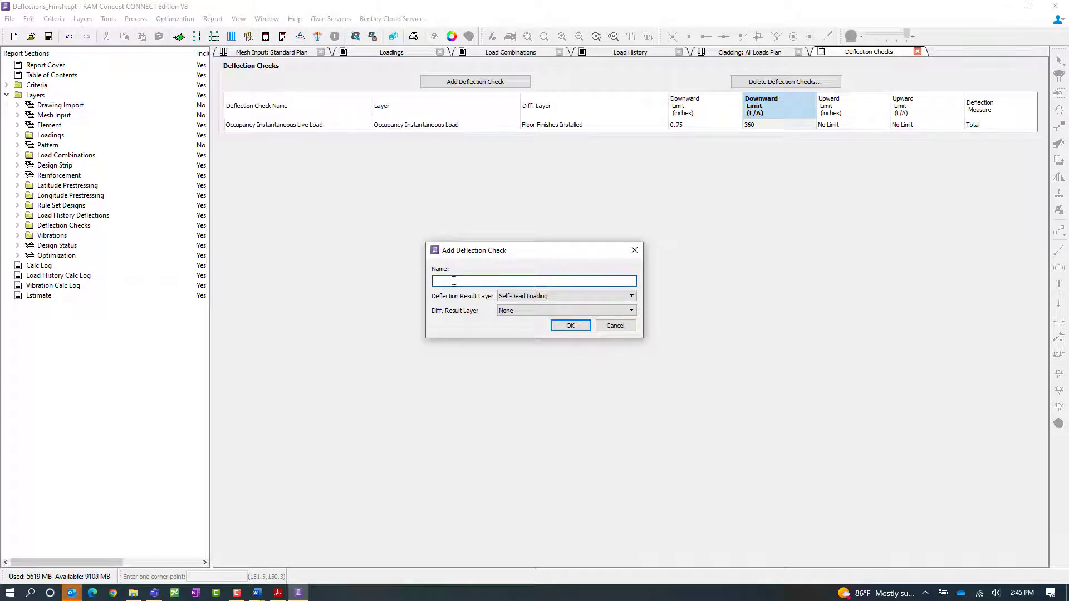
type("Final")
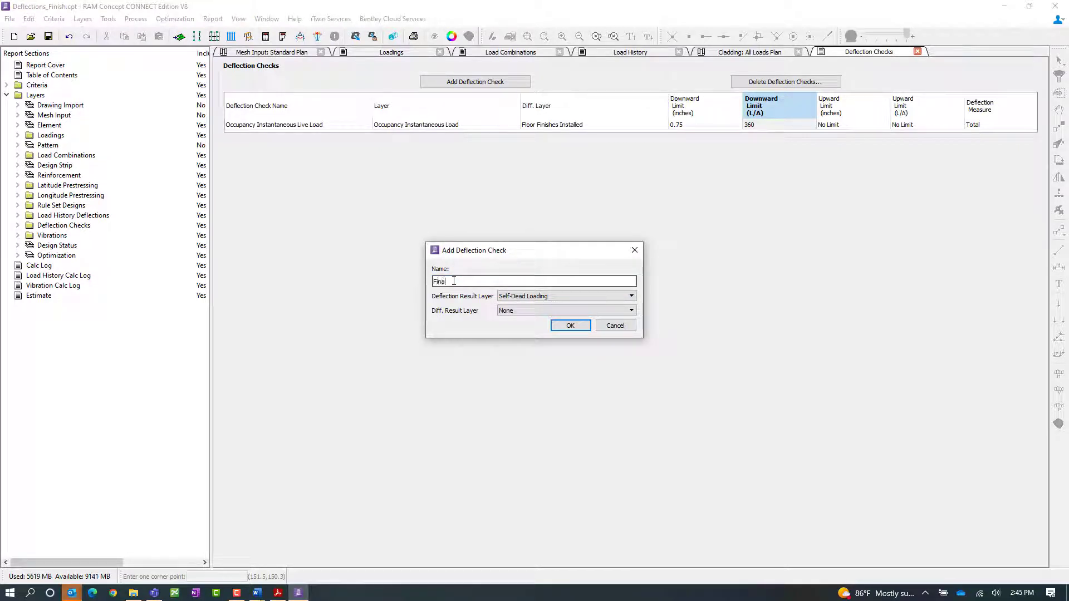
type(" Instantaneous Live Load")
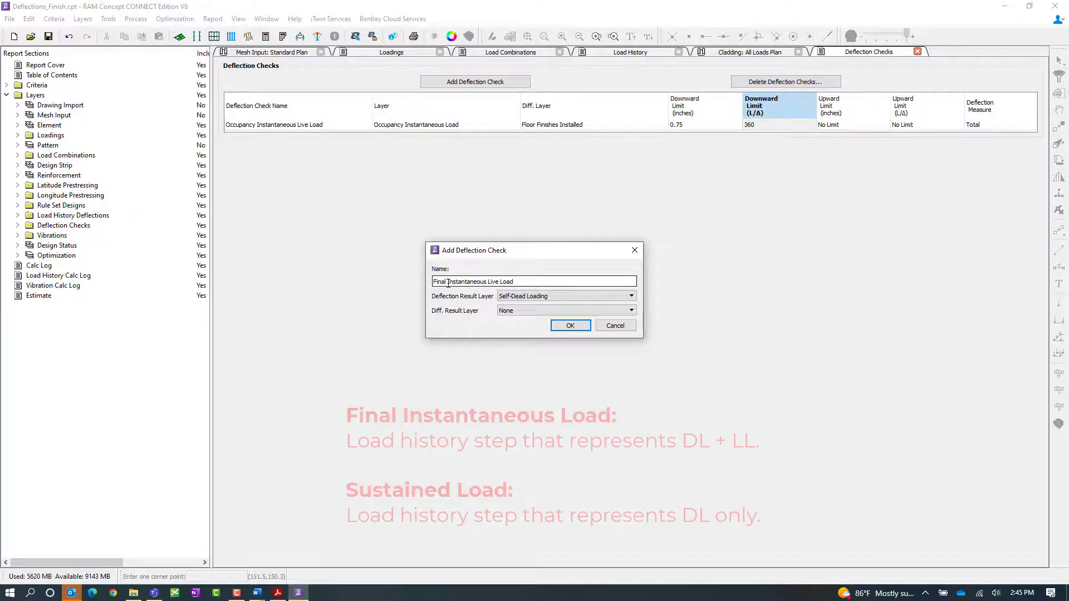
left_click(508, 297)
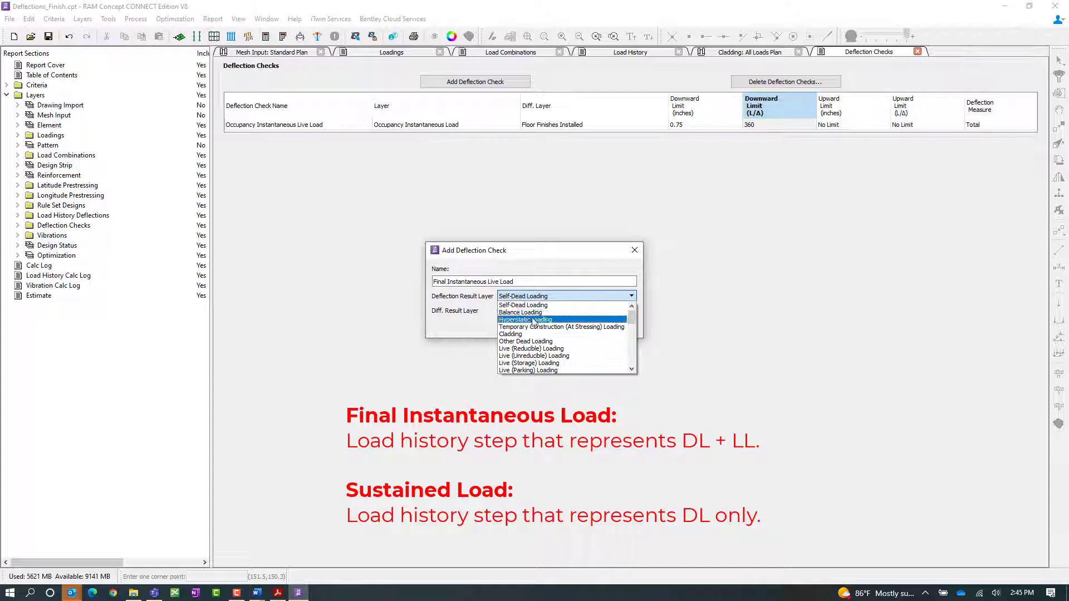
scroll(542, 333, "down", 10)
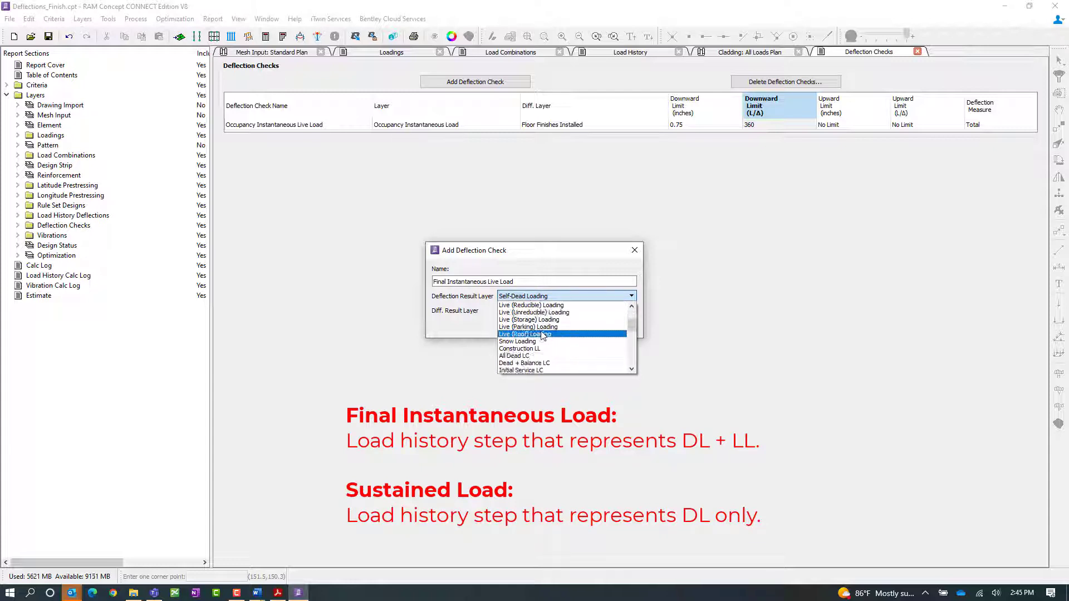
scroll(542, 333, "down", 6)
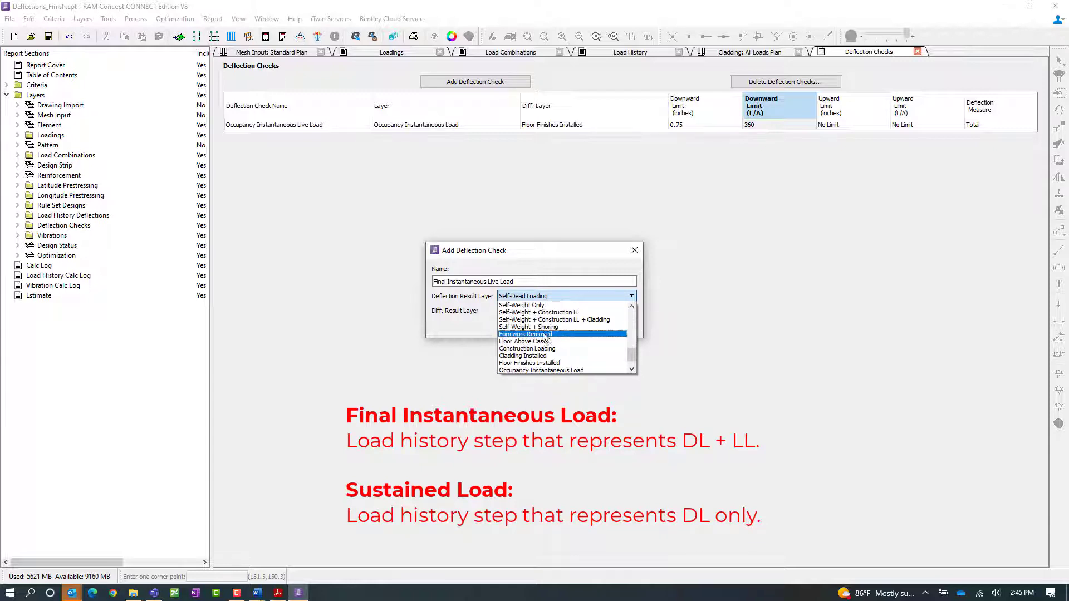
left_click(542, 370)
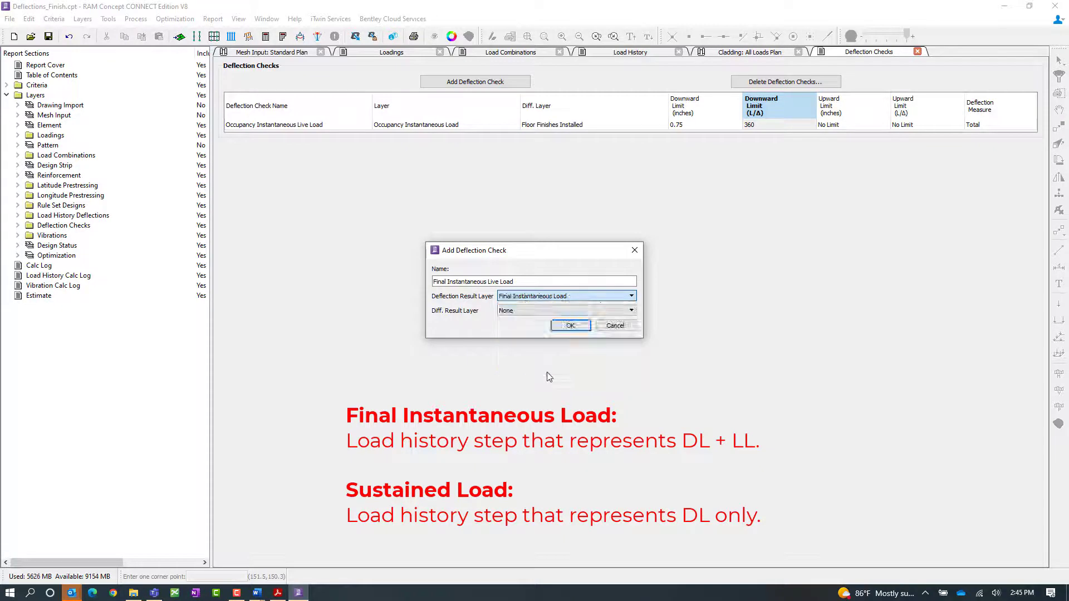
Step: Set the differential result layer to Sustained Load and create the Final Instantaneous Live Load check
left_click(518, 311)
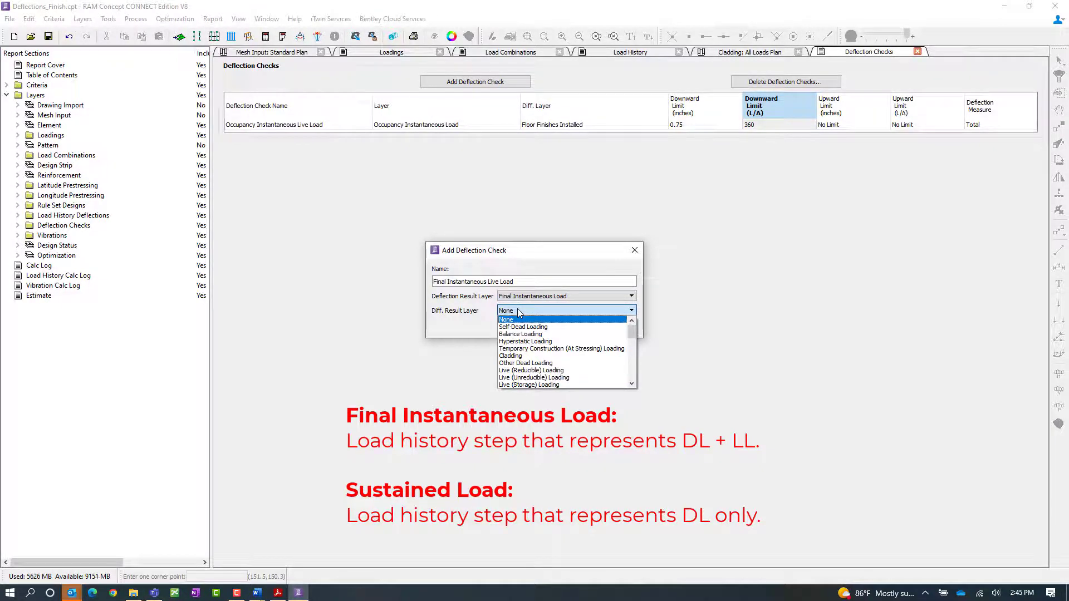
scroll(540, 359, "down", 1)
scroll(540, 361, "down", 8)
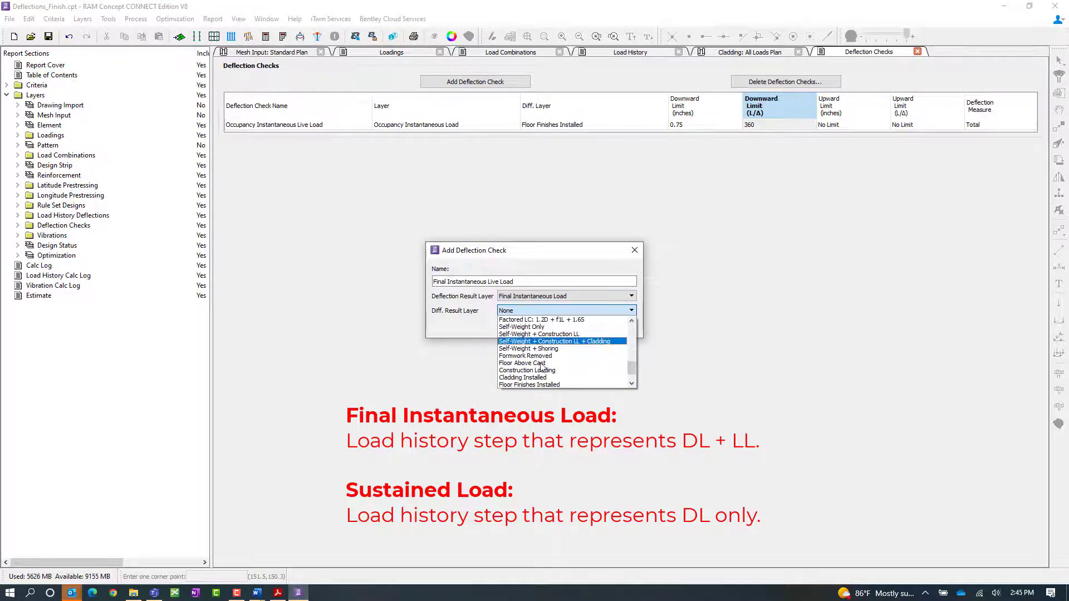
left_click(543, 377)
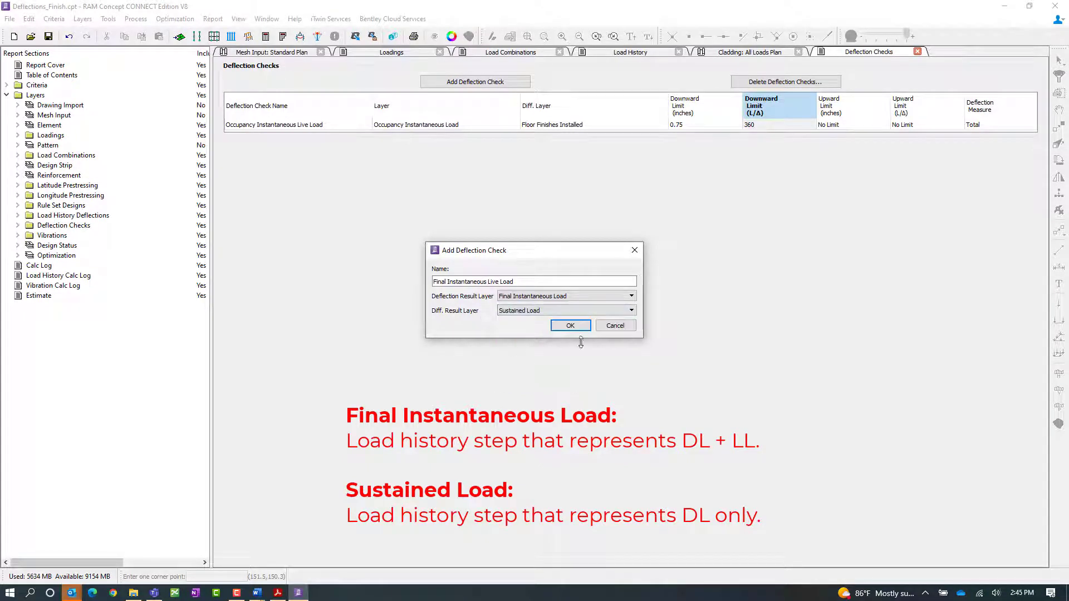
left_click(568, 326)
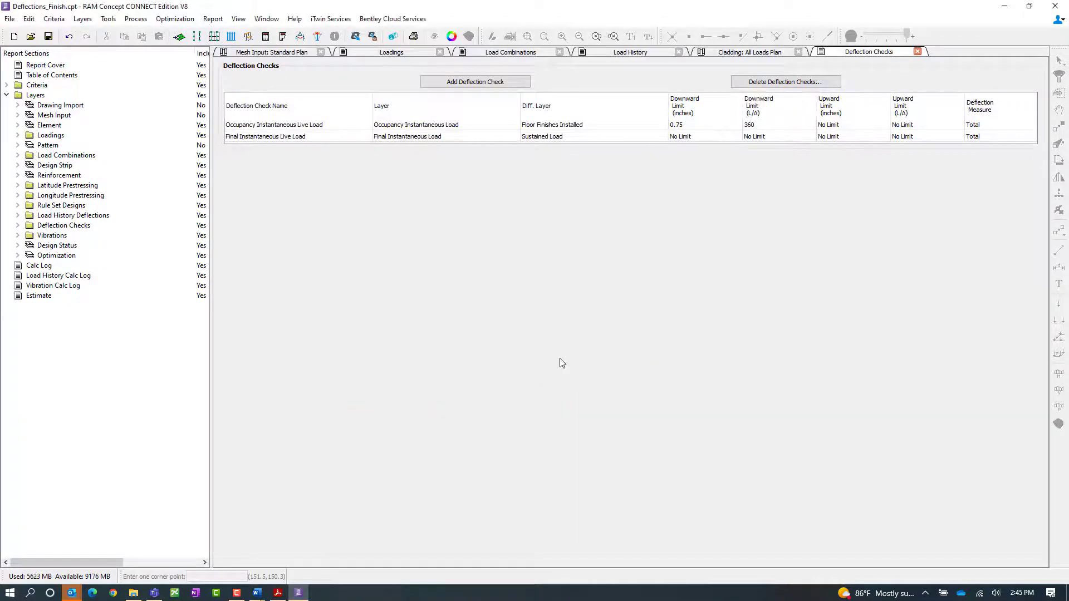
Step: Set the downward L/Δ limit of the Final Instantaneous Live Load check to 360
left_click(773, 137)
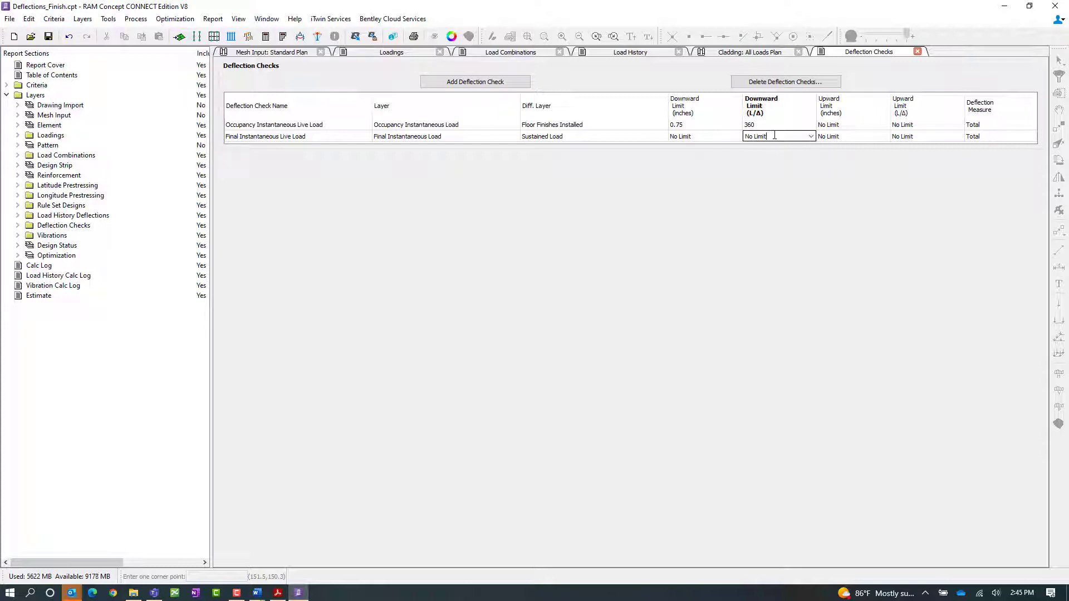
left_click_drag(773, 136, 740, 138)
type("360")
key("Tab")
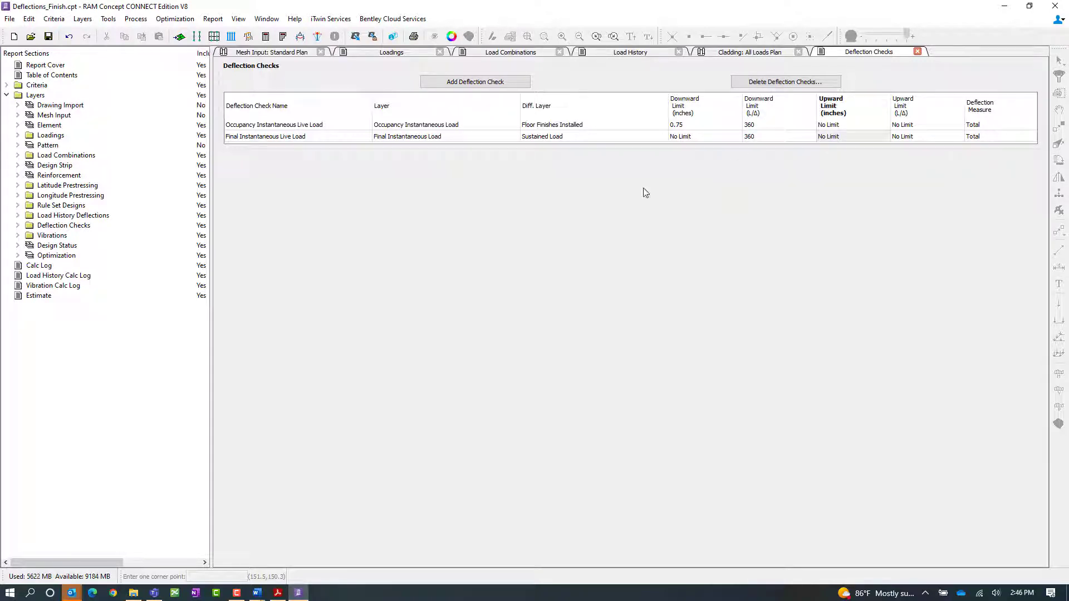
Step: Start a new deflection check named "Cladding Live Load" with Occupancy Instantaneous Load as its deflection result layer
left_click(473, 82)
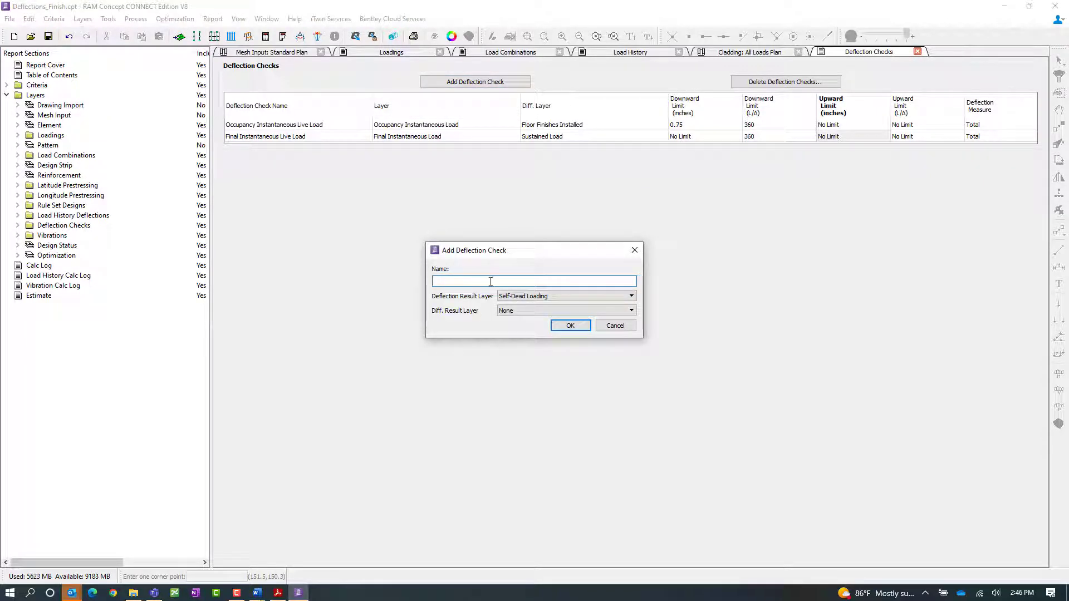
type("Cla")
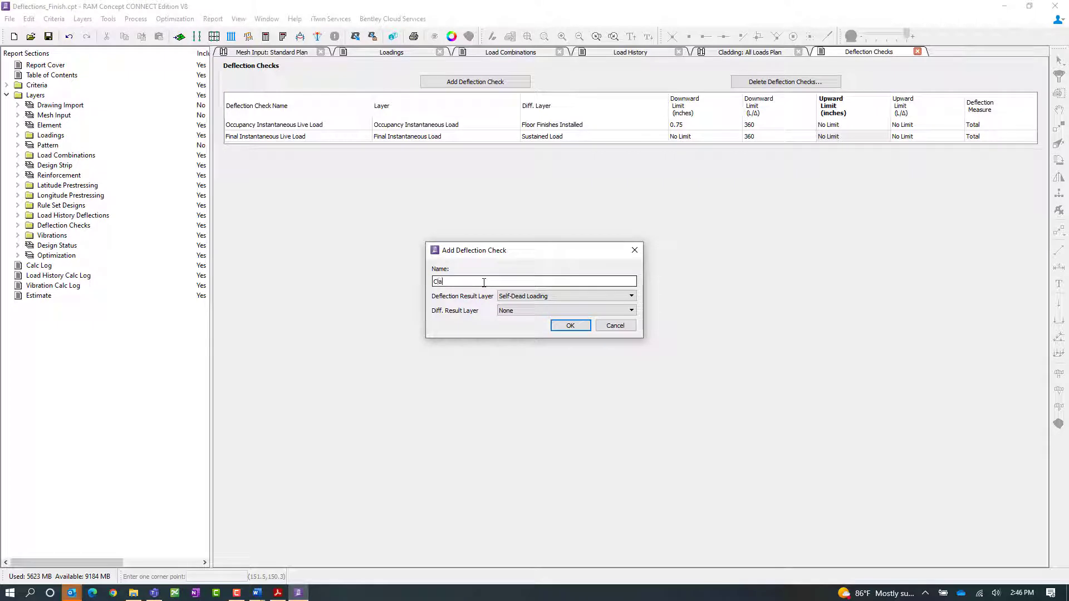
type("dding Live Load")
left_click(518, 301)
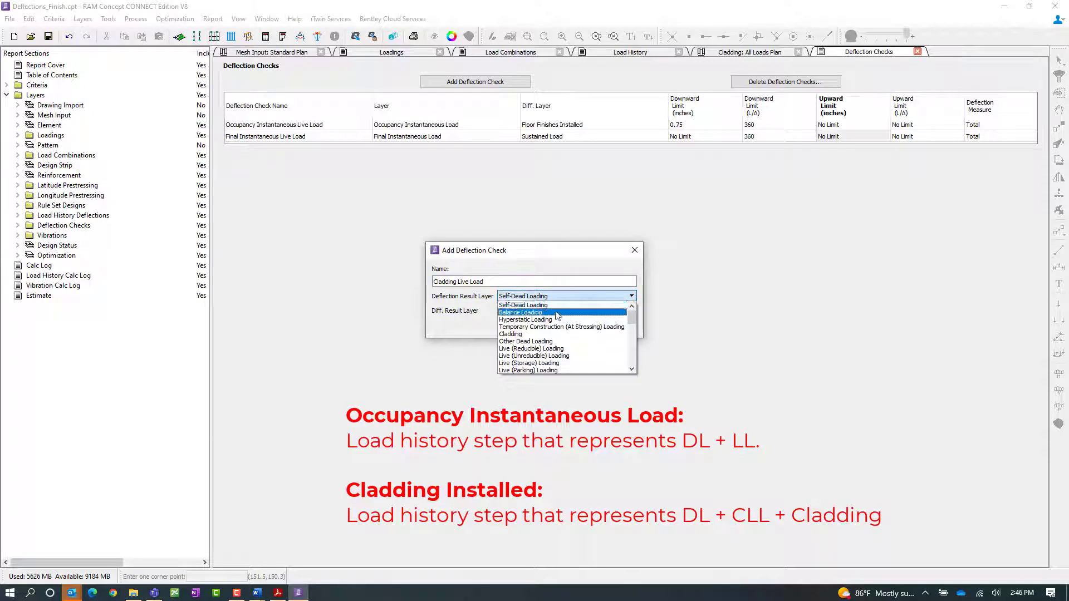
scroll(558, 339, "down", 1)
scroll(557, 339, "down", 5)
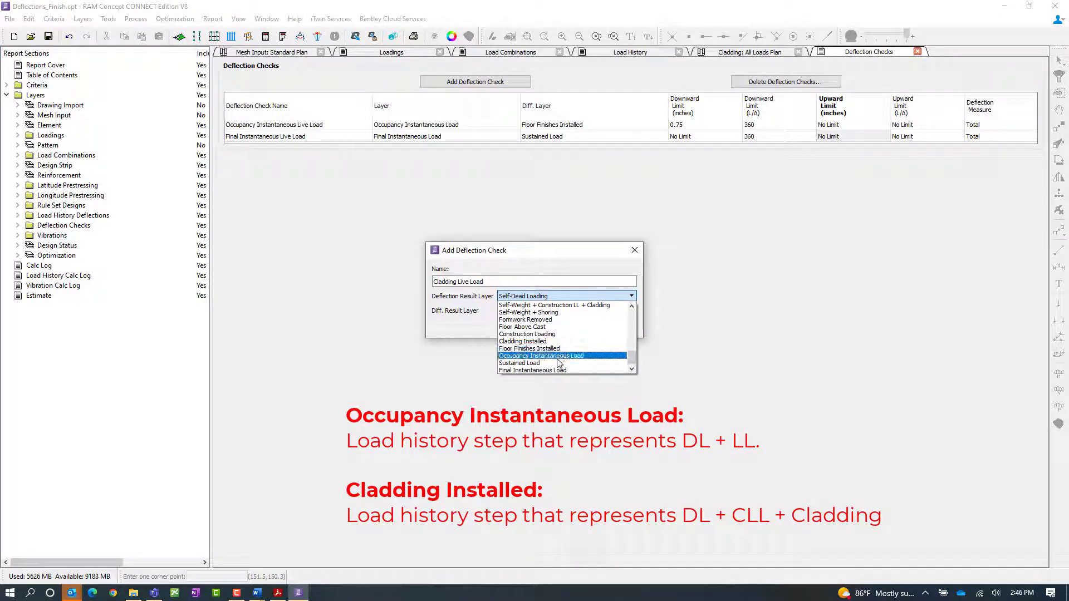
left_click(559, 359)
Step: Set the differential result layer to Cladding Installed and create the Cladding Live Load check
left_click(529, 310)
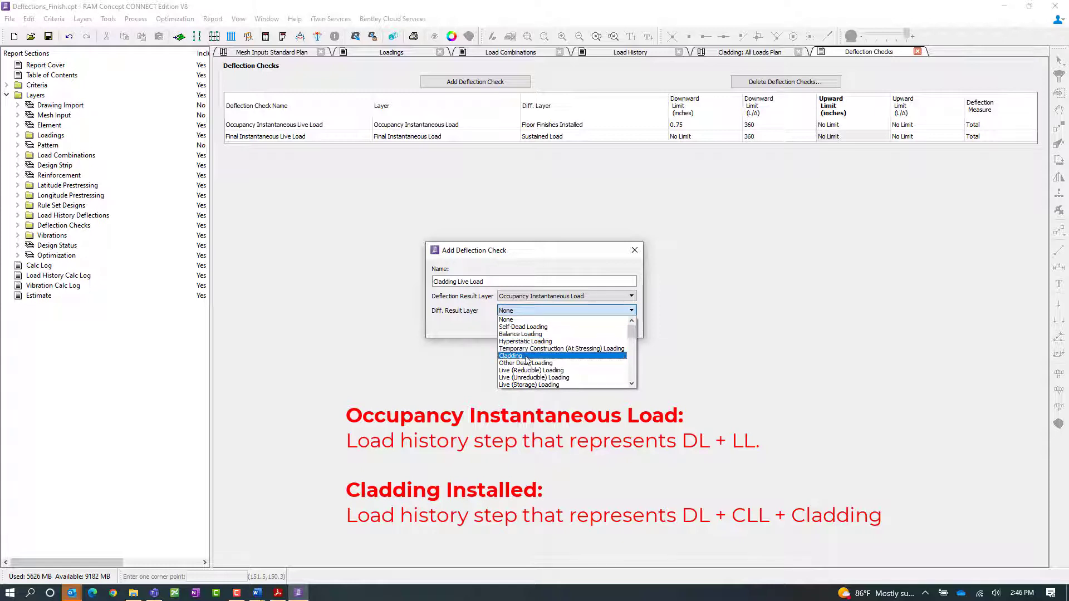
scroll(530, 372, "down", 4)
scroll(530, 372, "down", 5)
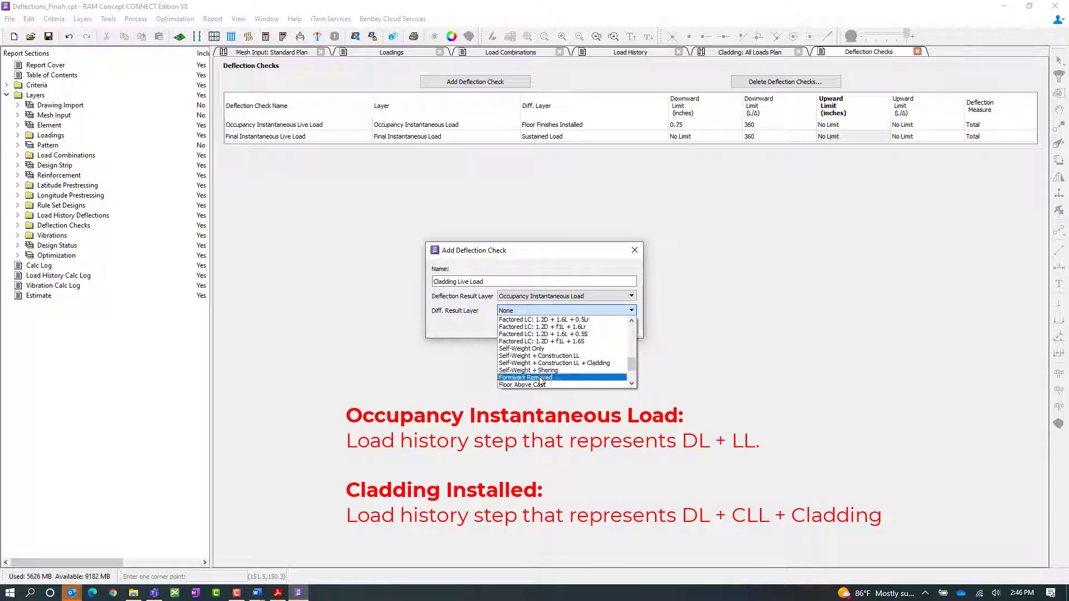
scroll(540, 380, "down", 3)
left_click(540, 381)
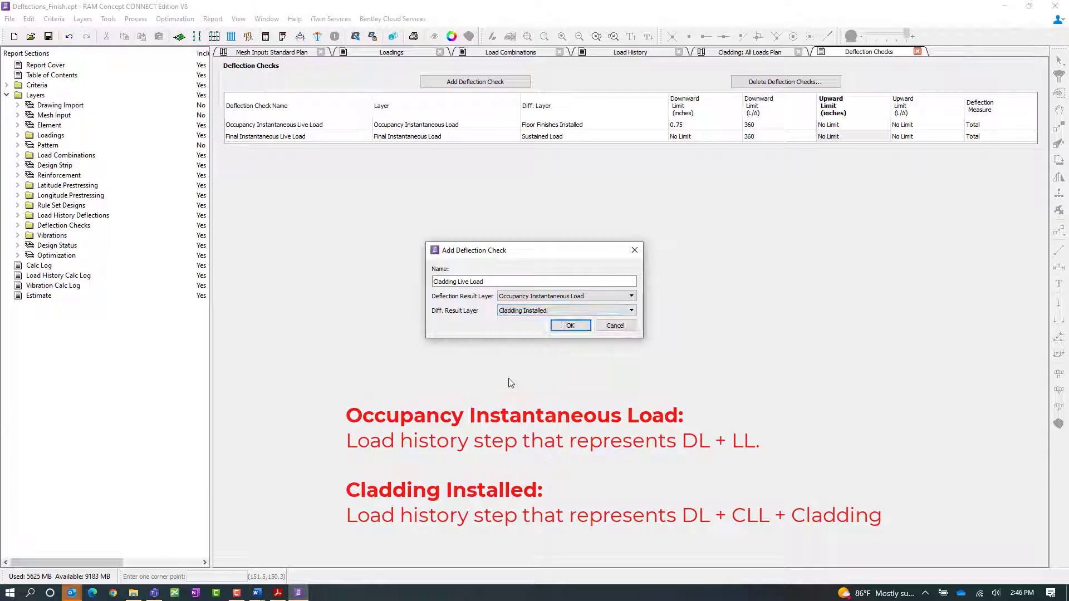
left_click(576, 328)
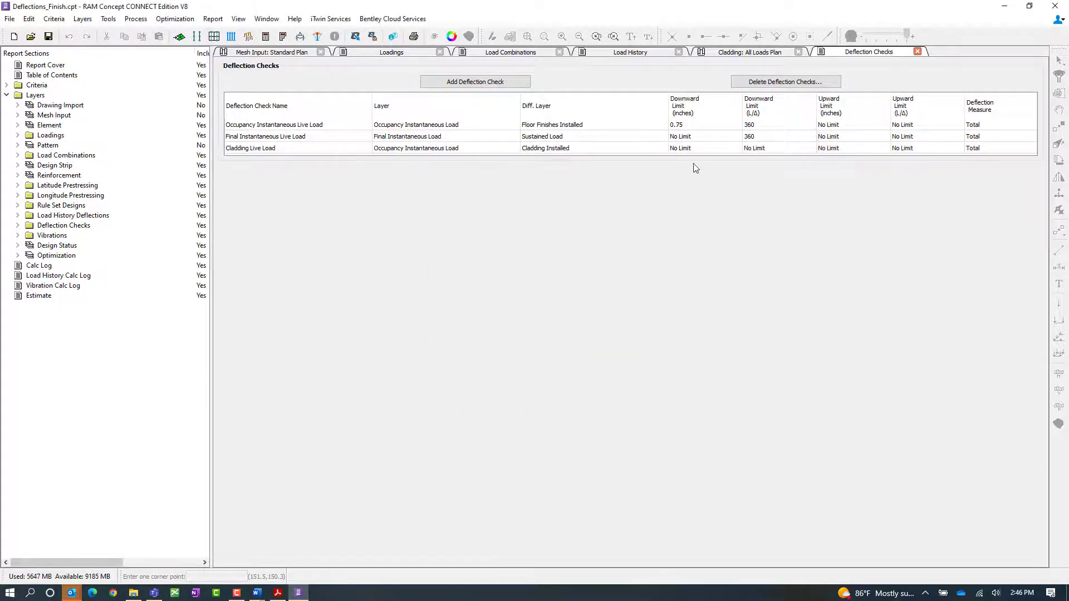
Step: Set the Cladding Live Load check's downward limits to 0.25 inches and an L/Δ of 600
left_click(696, 148)
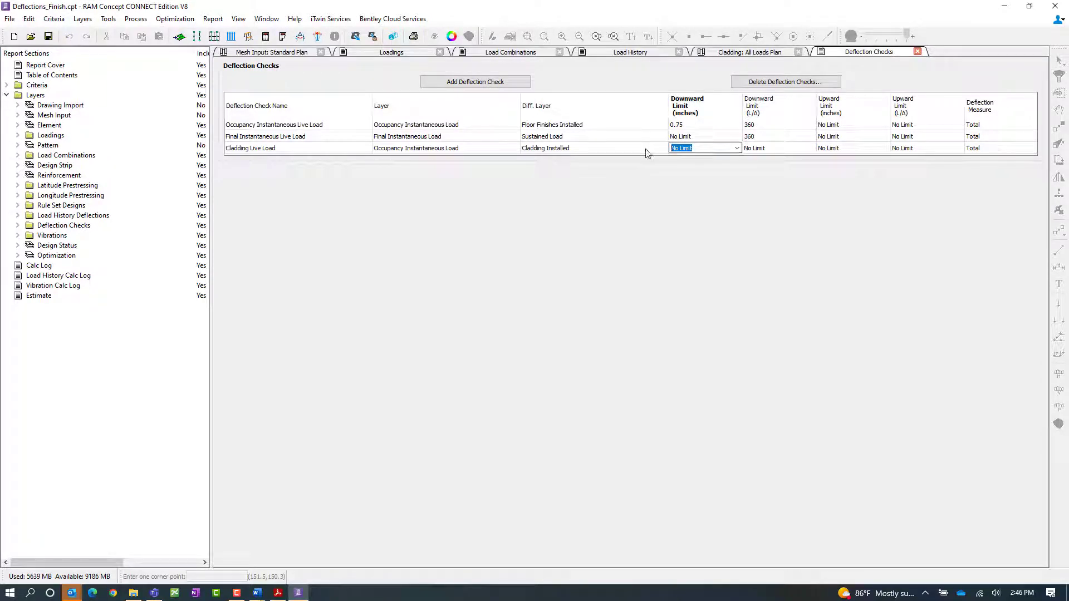
type("0.25")
key("Tab")
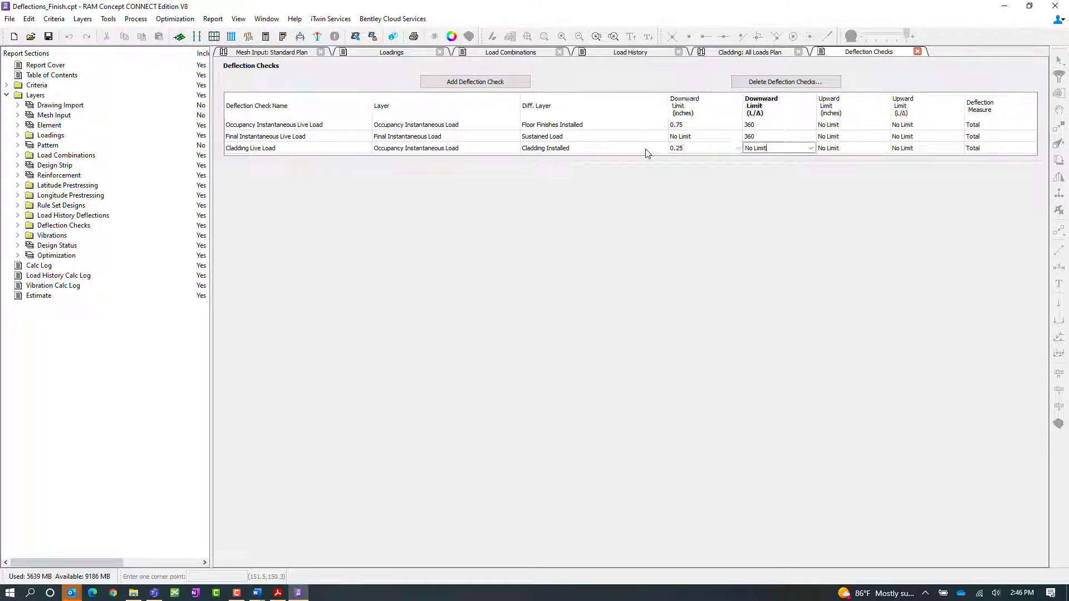
left_click_drag(767, 148, 736, 150)
type("600")
key("Tab")
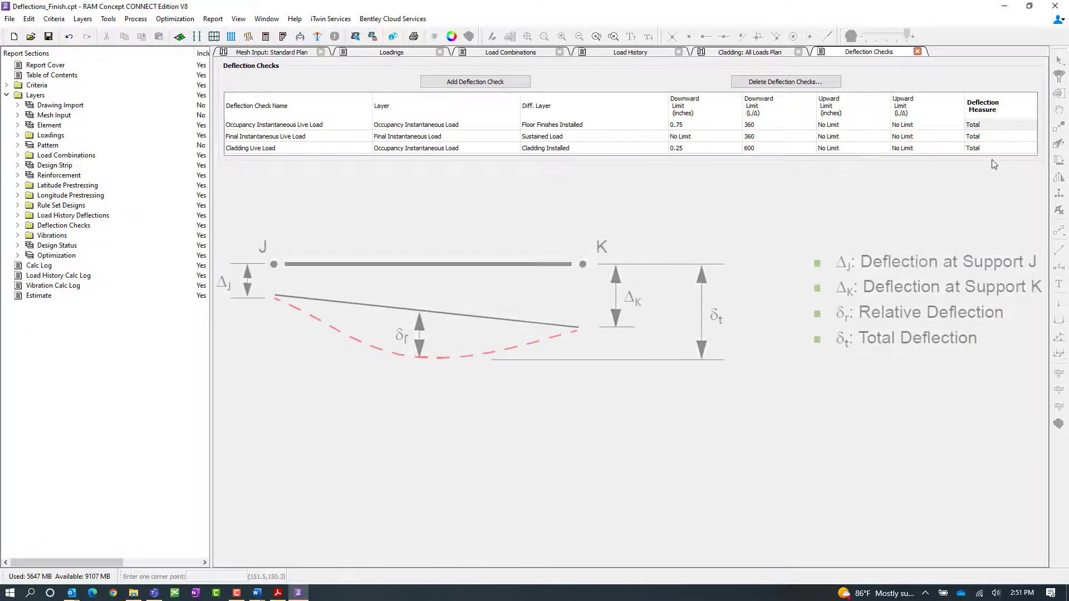
Step: Examine the deflection measure options available for the Occupancy Instantaneous Live Load check
left_click(1032, 126)
left_click(1032, 126)
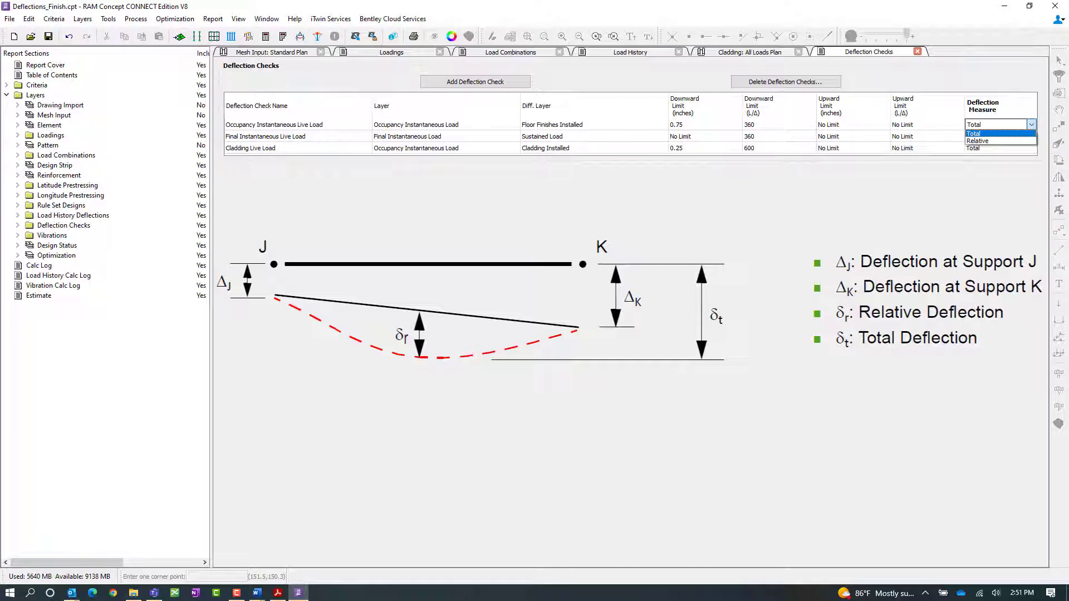
left_click(885, 184)
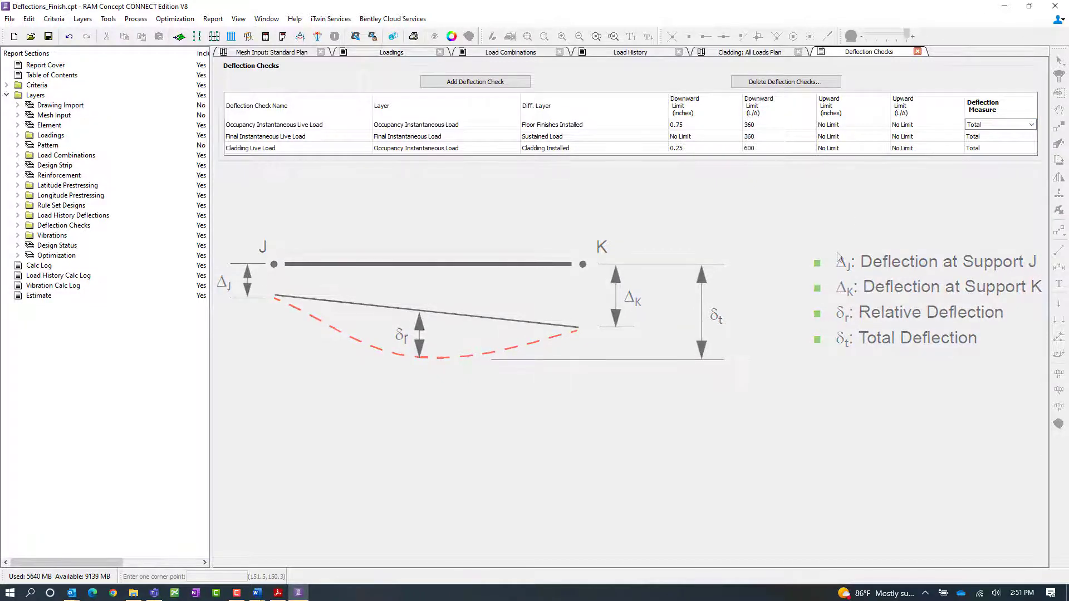